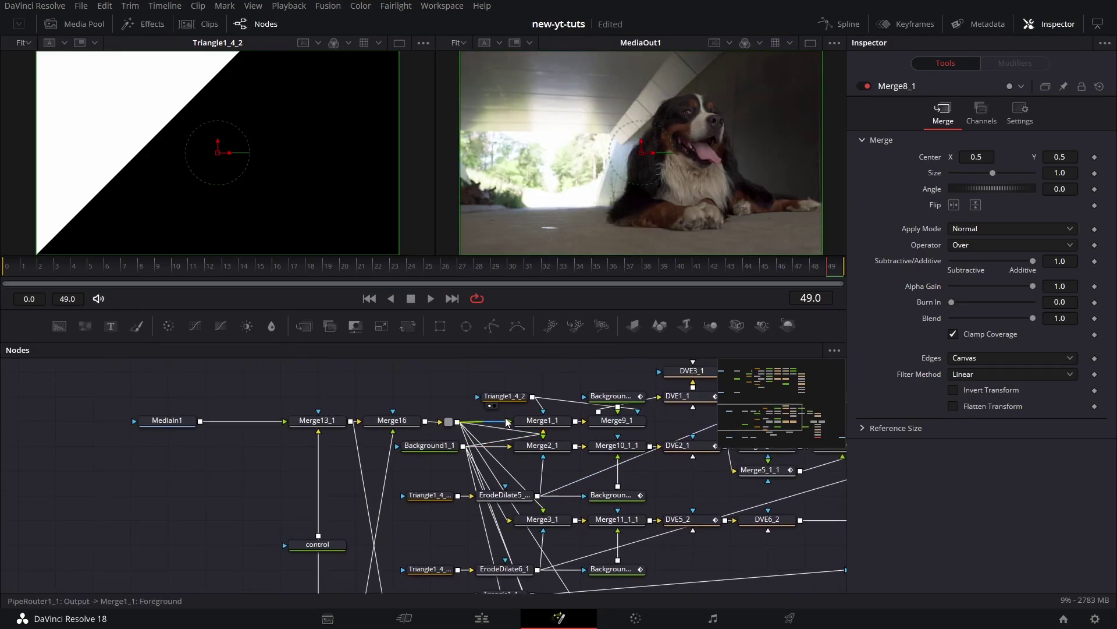
Select the Triangle1_4_2 mask node to show its corner-point settings in the Inspector.
{"action": "left_click", "coordinate": [504, 396]}
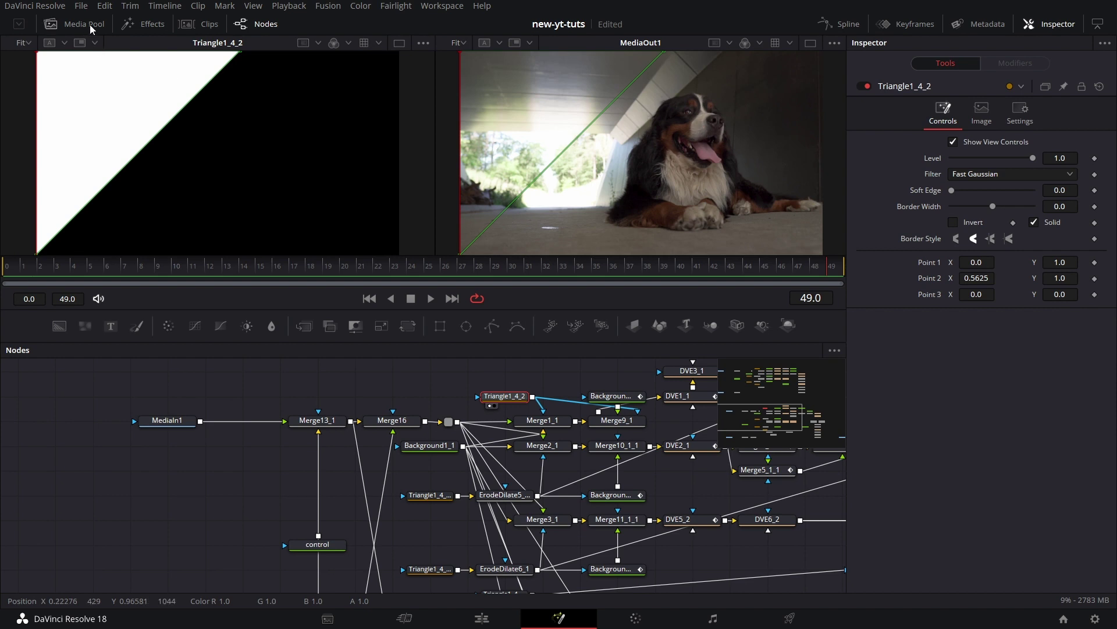
Drag a Triangle mask from the Effects library's Mask tools into the node graph.
{"action": "left_click", "coordinate": [151, 25]}
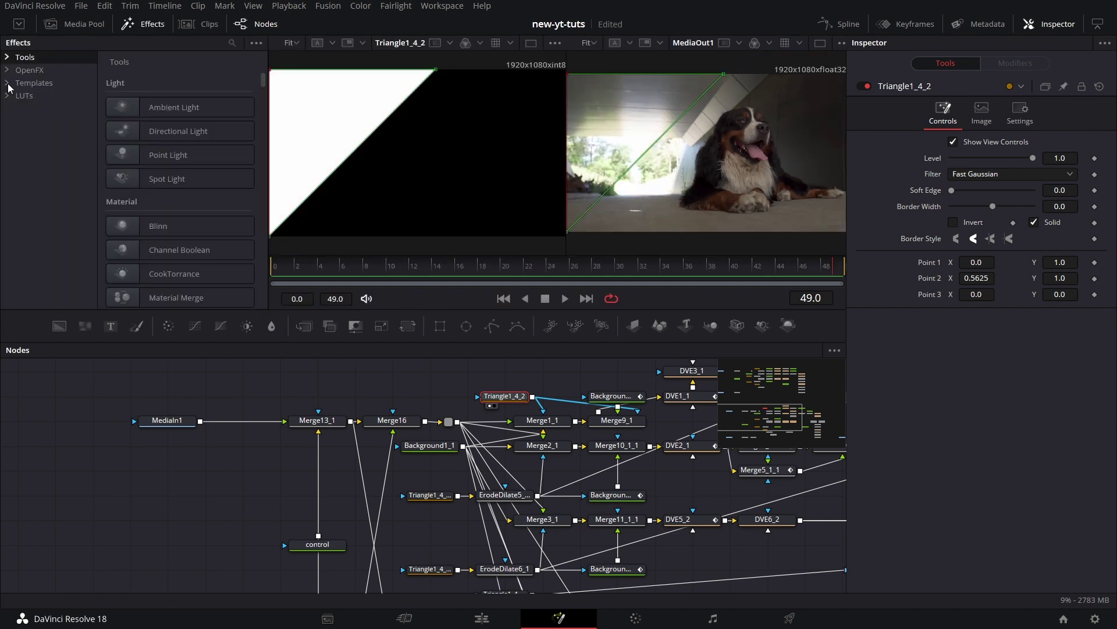
{"action": "left_click", "coordinate": [7, 58]}
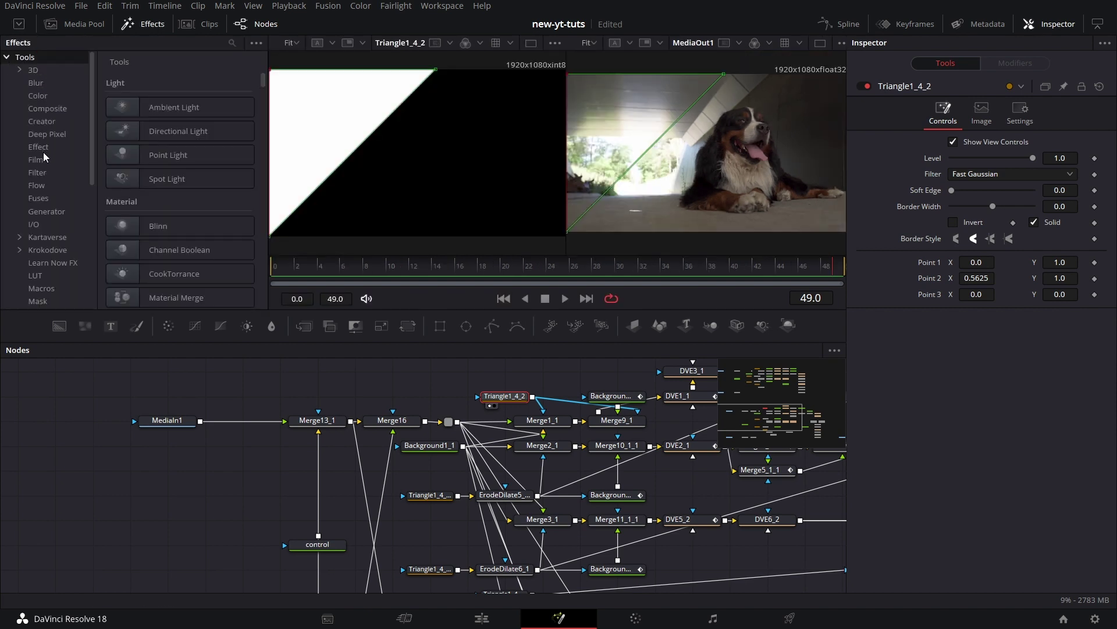
{"action": "left_click", "coordinate": [46, 302]}
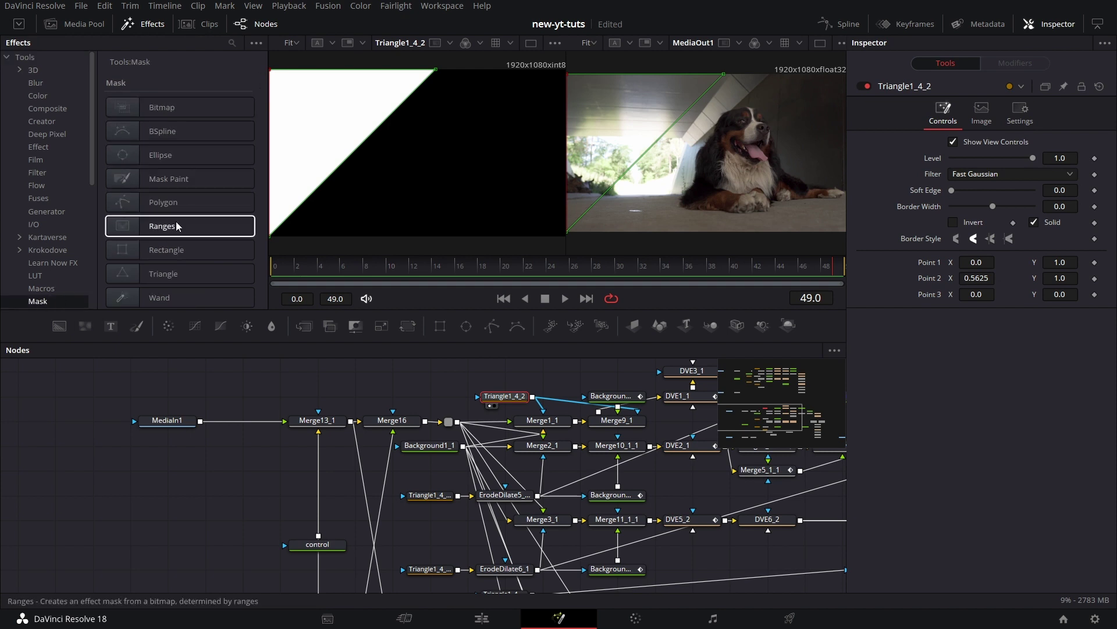
{"action": "mouse_move", "coordinate": [163, 273]}
{"action": "left_mouse_down"}
{"action": "mouse_move", "coordinate": [185, 501]}
{"action": "mouse_move", "coordinate": [391, 142]}
{"action": "left_mouse_up"}
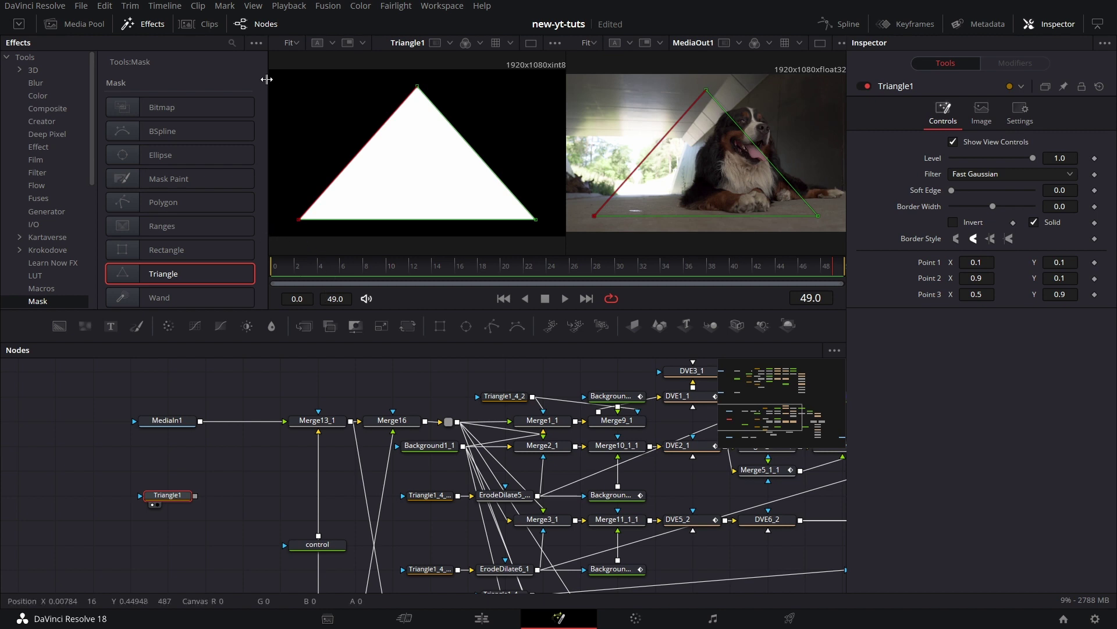
Save the project, then set Triangle1's Point 1 to 0,0 and Point 2 to 0,1.
{"action": "key", "text": "ctrl+s"}
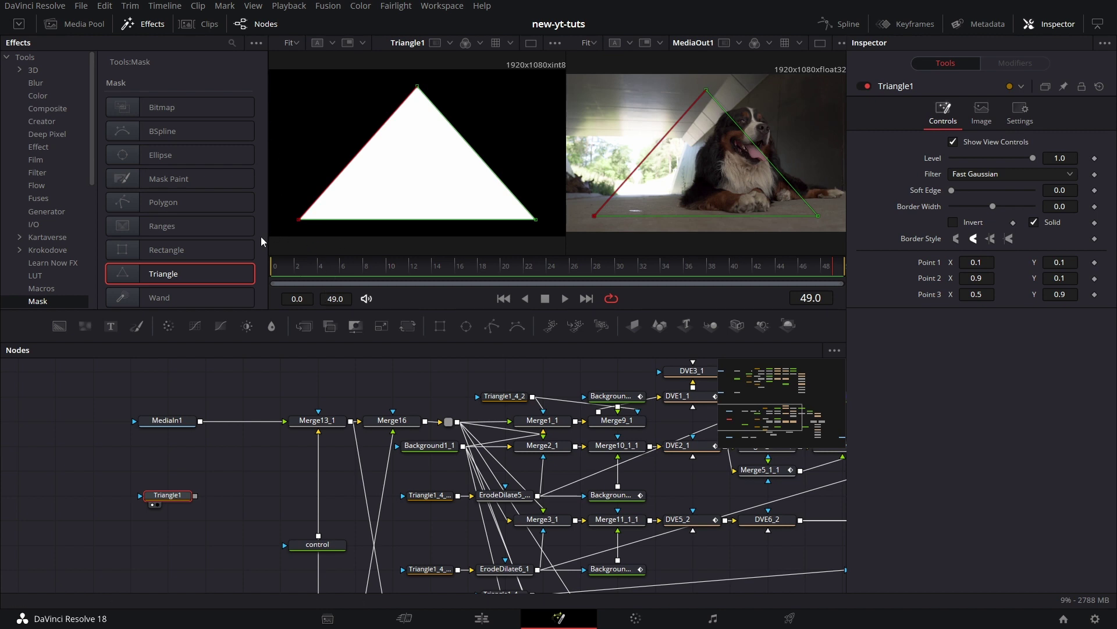
{"action": "left_click", "coordinate": [985, 261]}
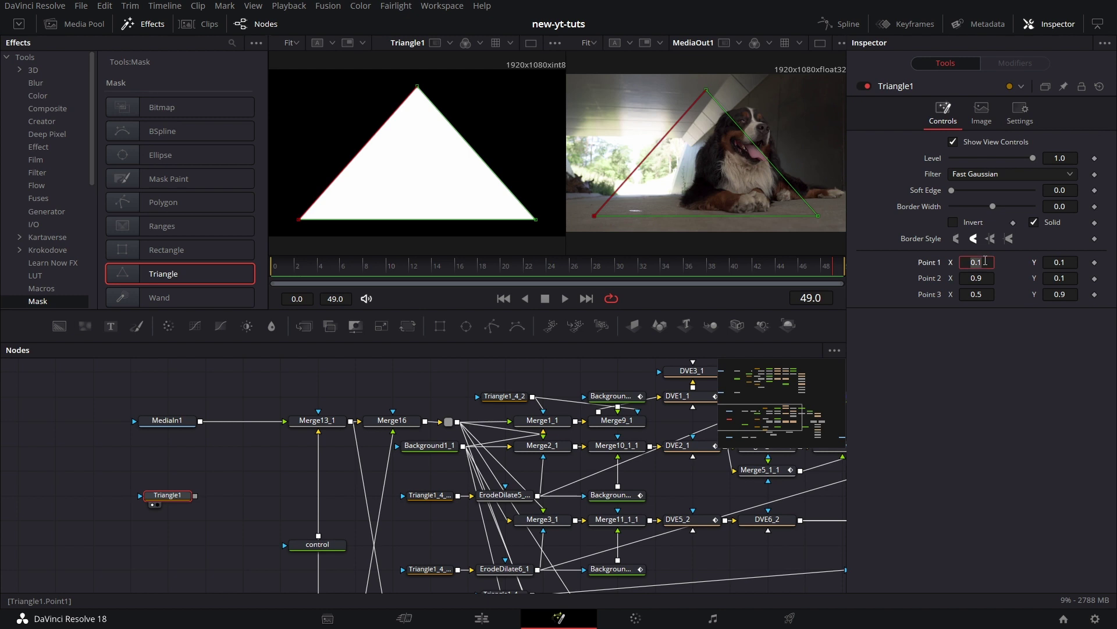
{"action": "type", "text": "0"}
{"action": "key", "text": "Tab"}
{"action": "type", "text": "0"}
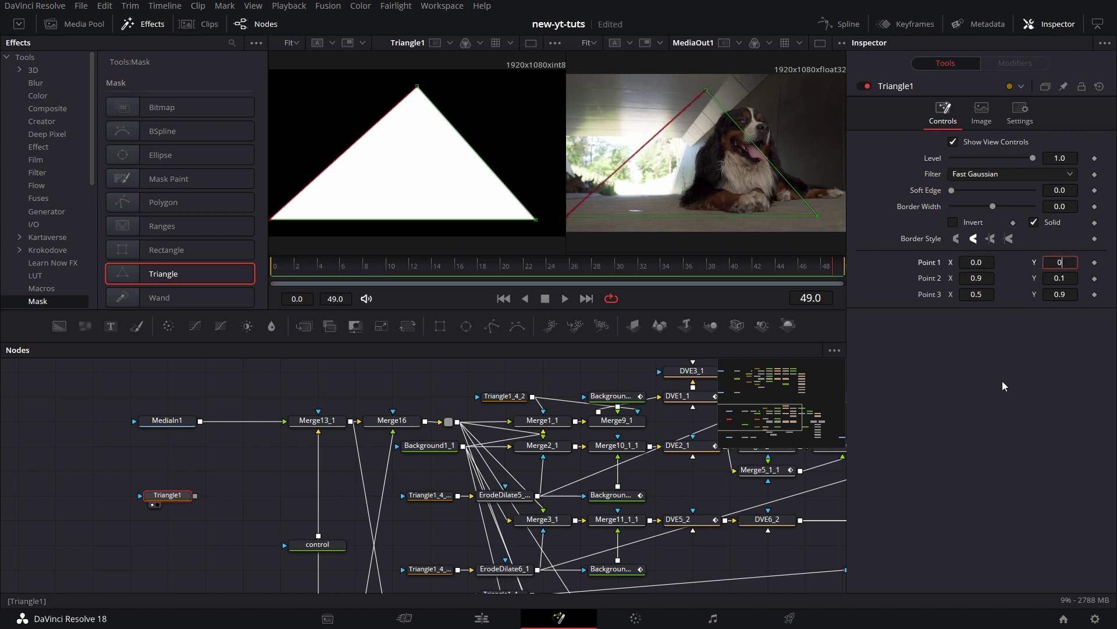
{"action": "key", "text": "Return"}
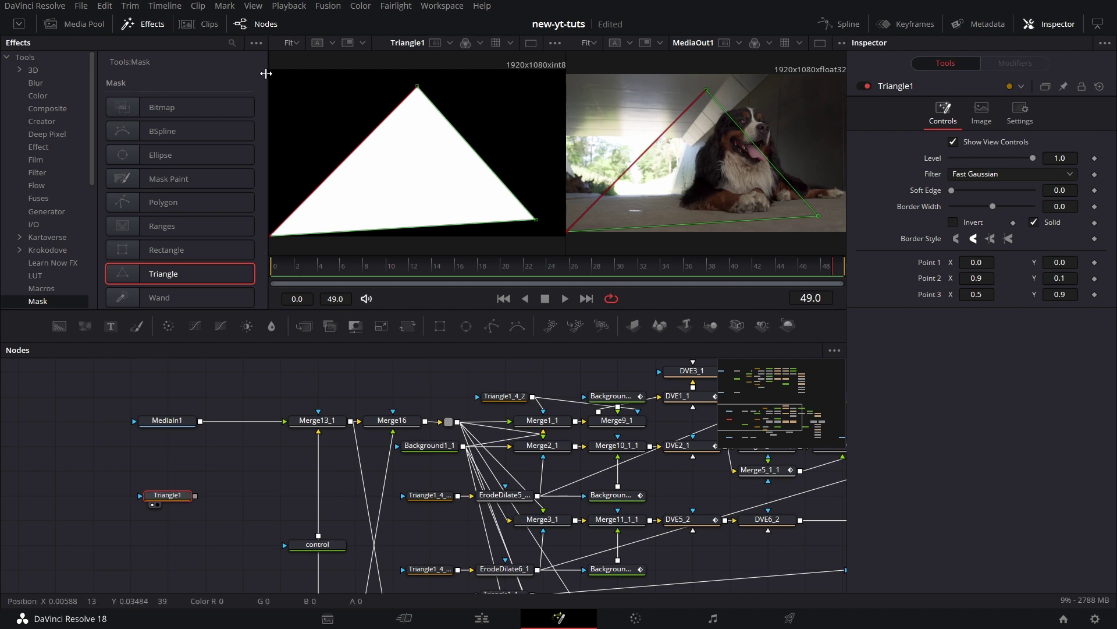
{"action": "left_click", "coordinate": [988, 279]}
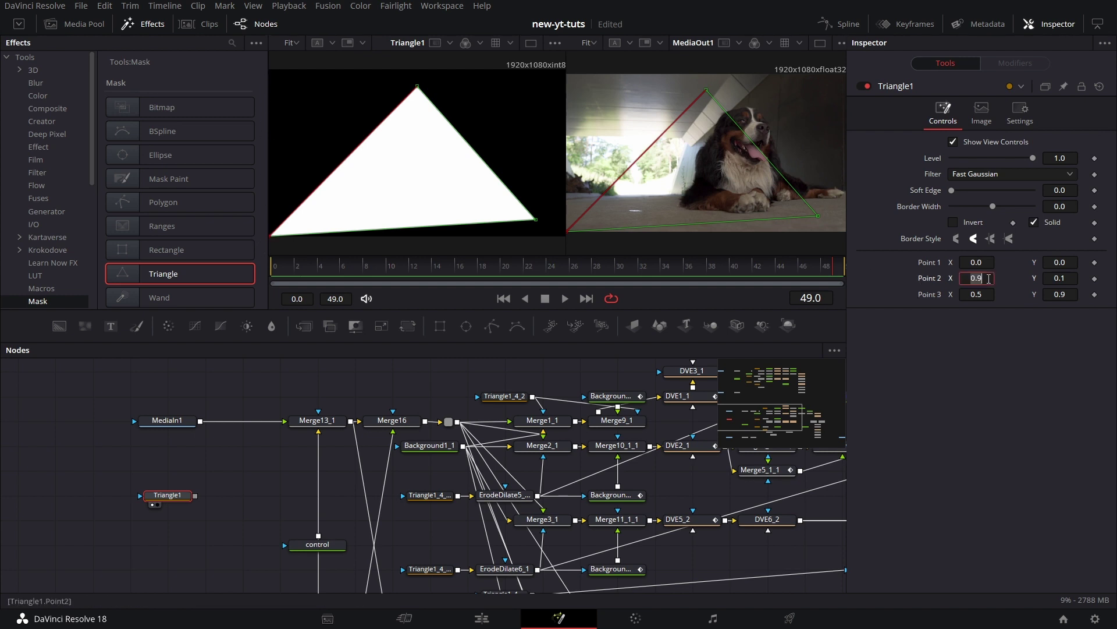
{"action": "type", "text": "0"}
{"action": "left_click", "coordinate": [1070, 279]}
{"action": "type", "text": "1"}
{"action": "key", "text": "Return"}
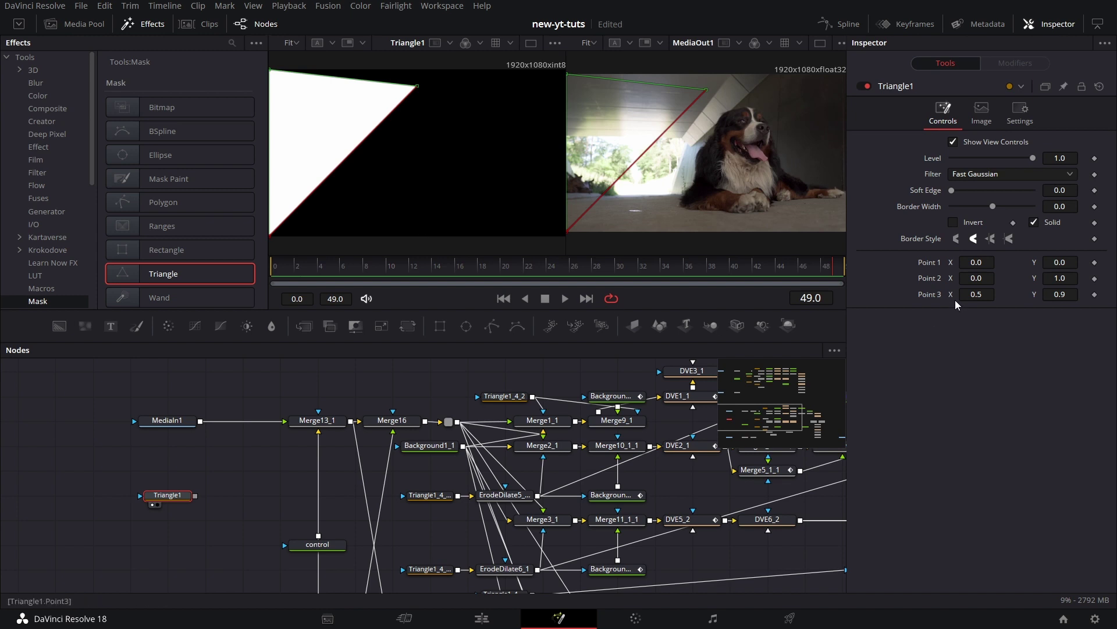
Set Triangle1's Point 3 to 0.5625, 0.
{"action": "left_click", "coordinate": [979, 295]}
{"action": "type", "text": "0."}
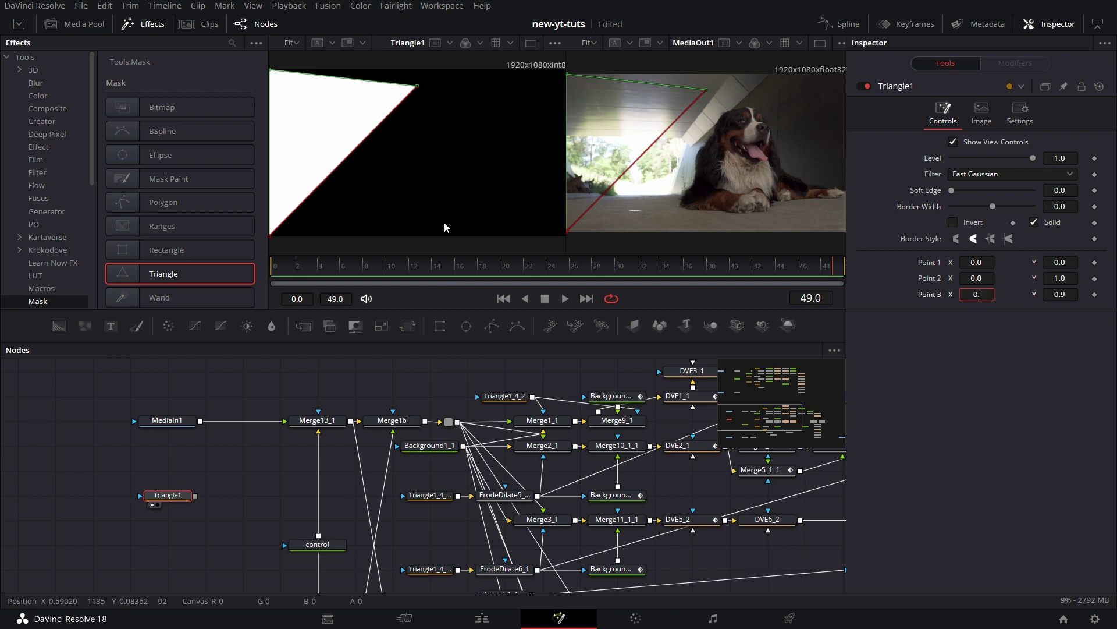
{"action": "type", "text": "56"}
{"action": "type", "text": "23"}
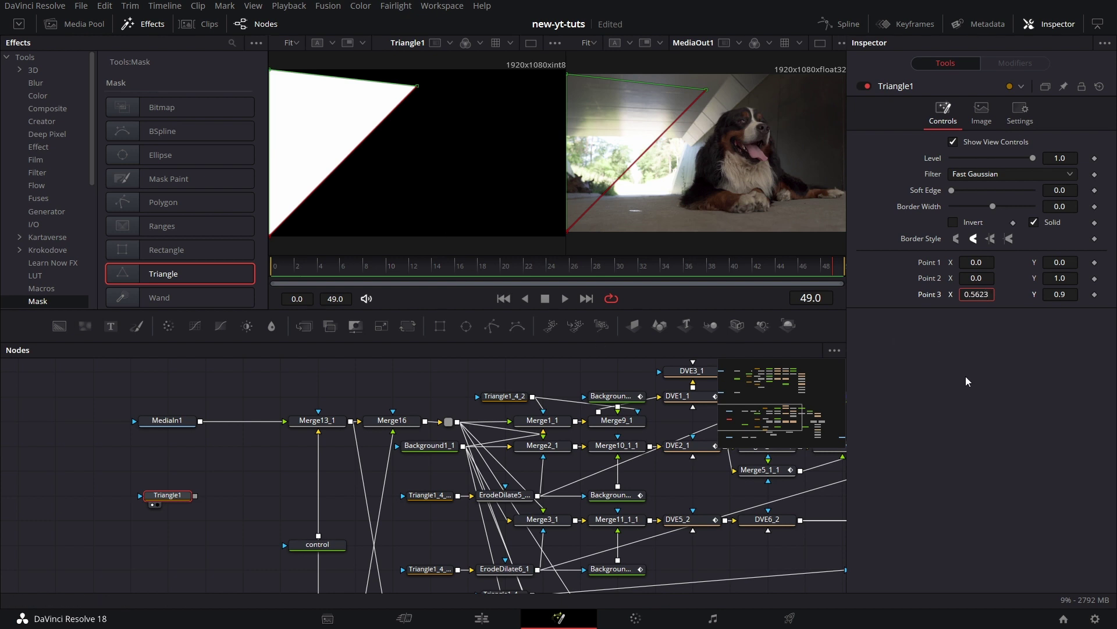
{"action": "key", "text": "BackSpace"}
{"action": "type", "text": "5"}
{"action": "key", "text": "Return"}
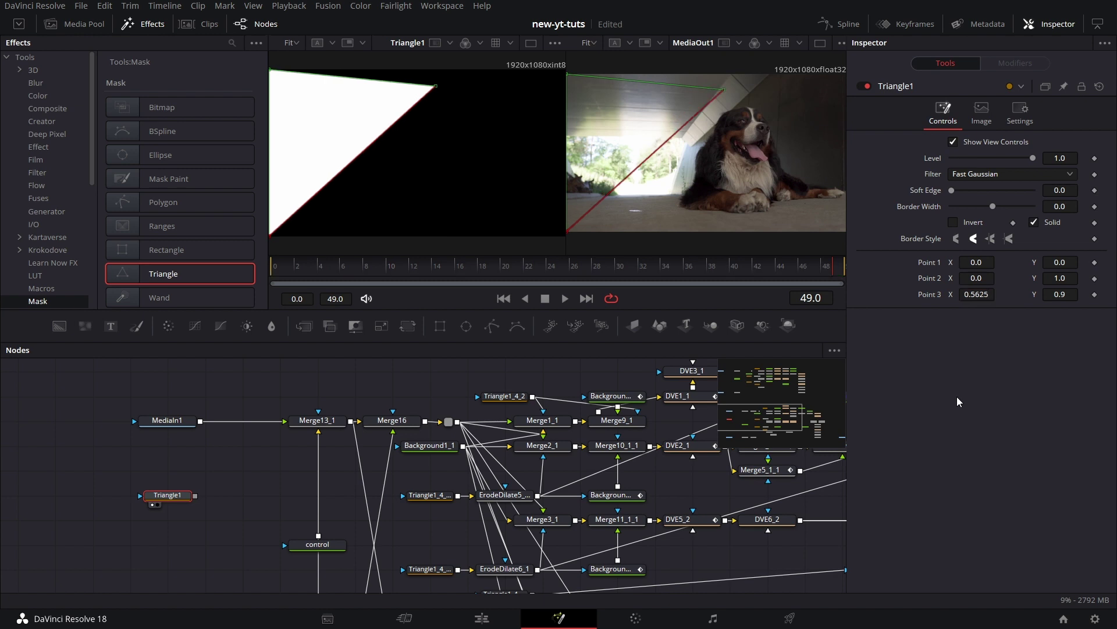
{"action": "left_click", "coordinate": [1076, 294]}
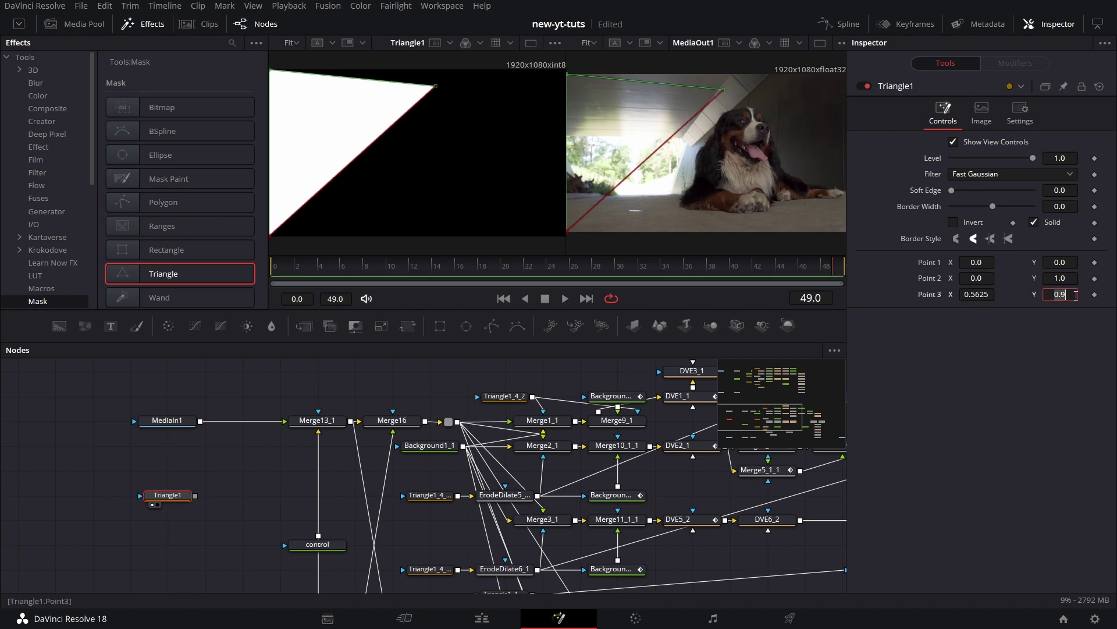
{"action": "type", "text": "0"}
{"action": "key", "text": "Return"}
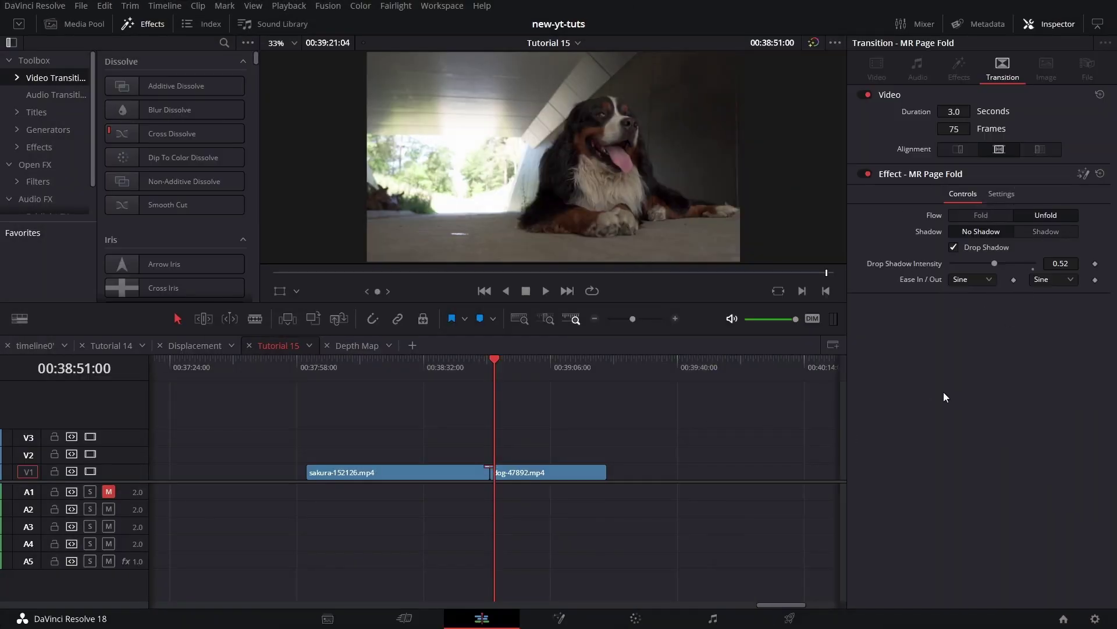
Set MR Page Fold's flow to Fold and play the transition from just before the cut.
{"action": "left_click", "coordinate": [475, 368]}
{"action": "left_click", "coordinate": [993, 215]}
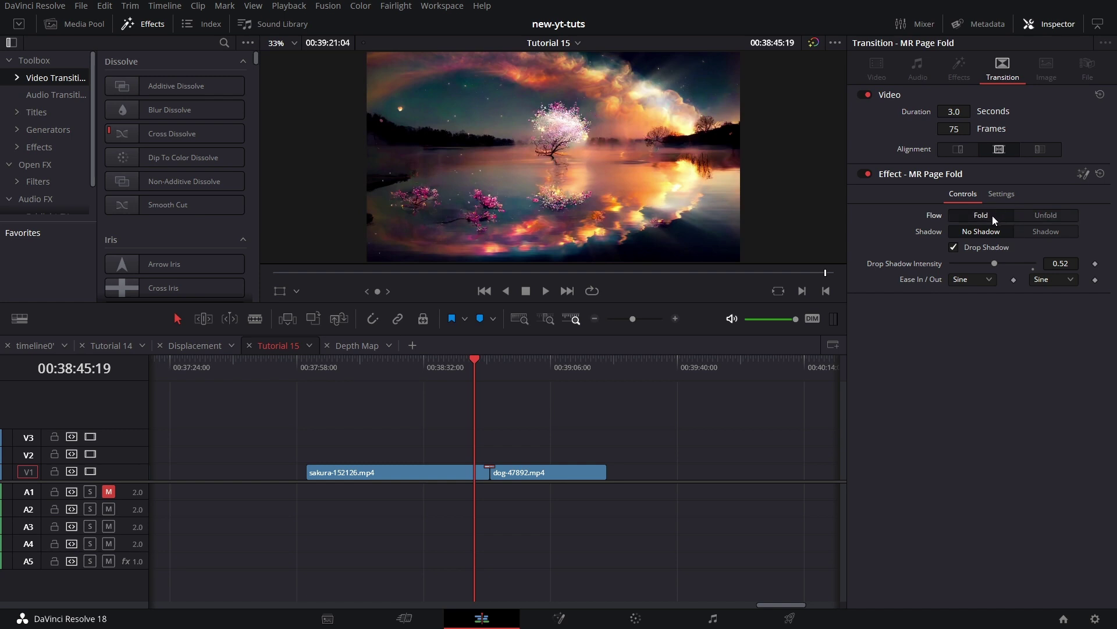
{"action": "left_click", "coordinate": [545, 291]}
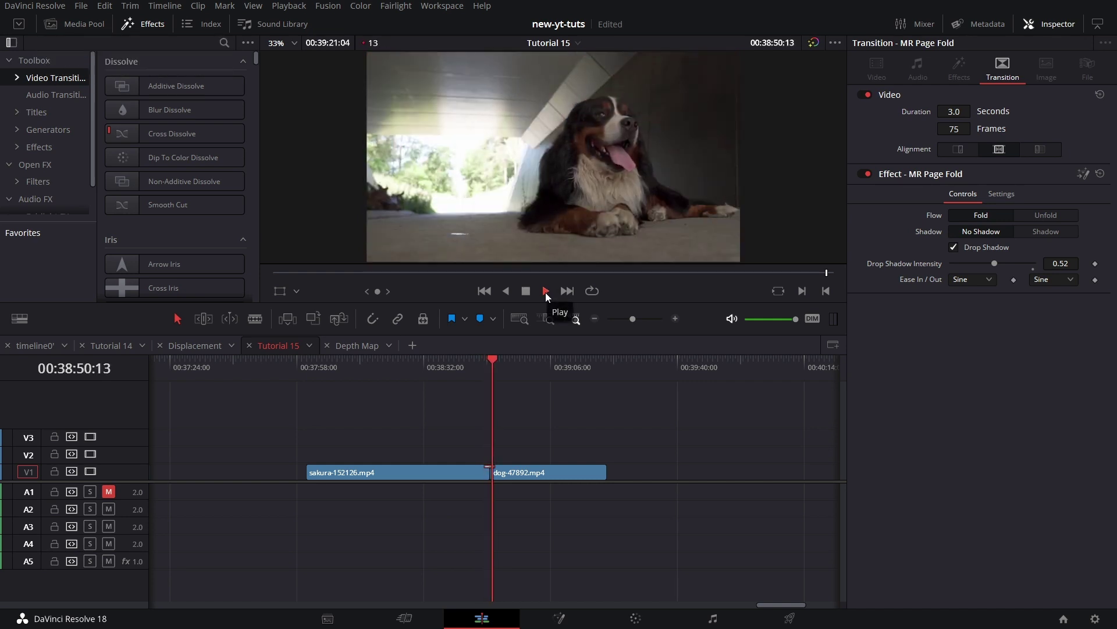
Stop playback, switch the flow to Unfold, and replay from before the cut.
{"action": "left_click", "coordinate": [525, 290]}
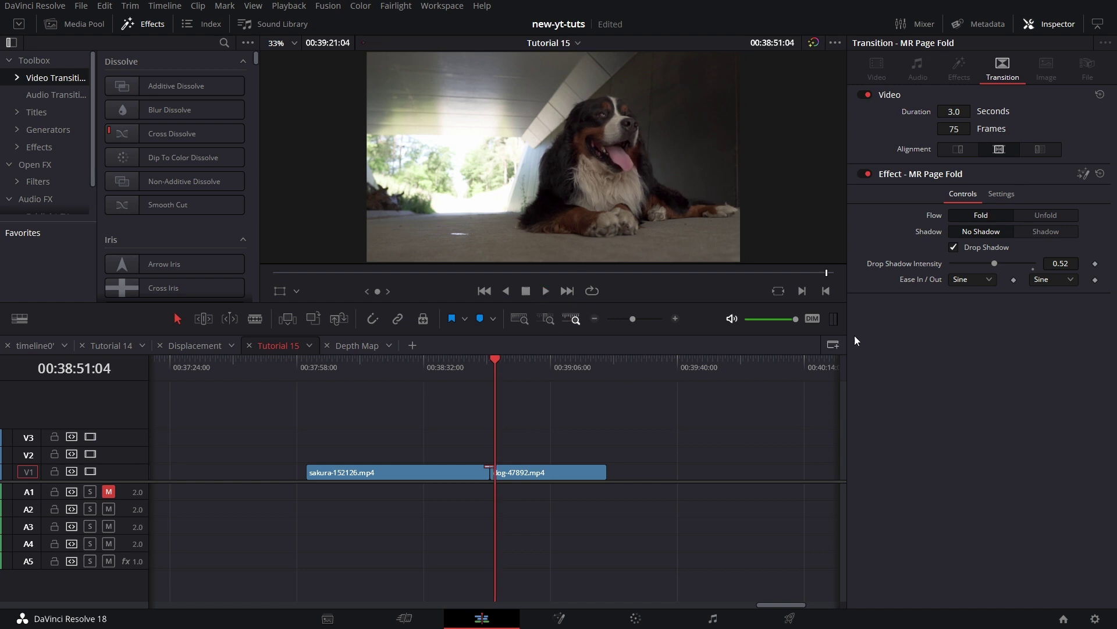
{"action": "left_click", "coordinate": [1050, 213]}
{"action": "left_click", "coordinate": [476, 361]}
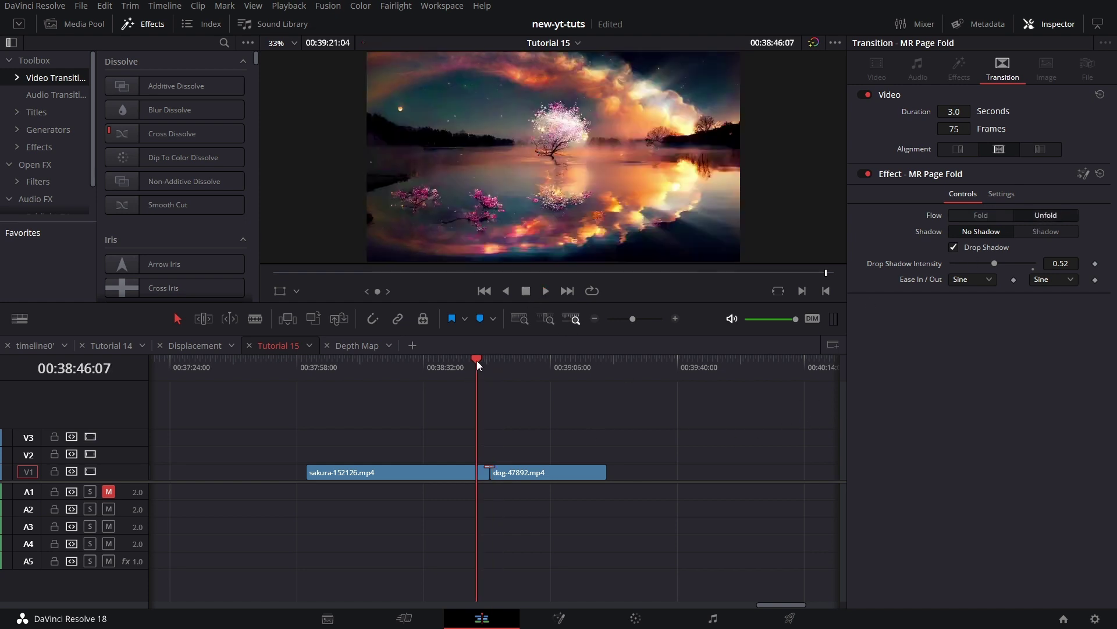
{"action": "left_click", "coordinate": [541, 295]}
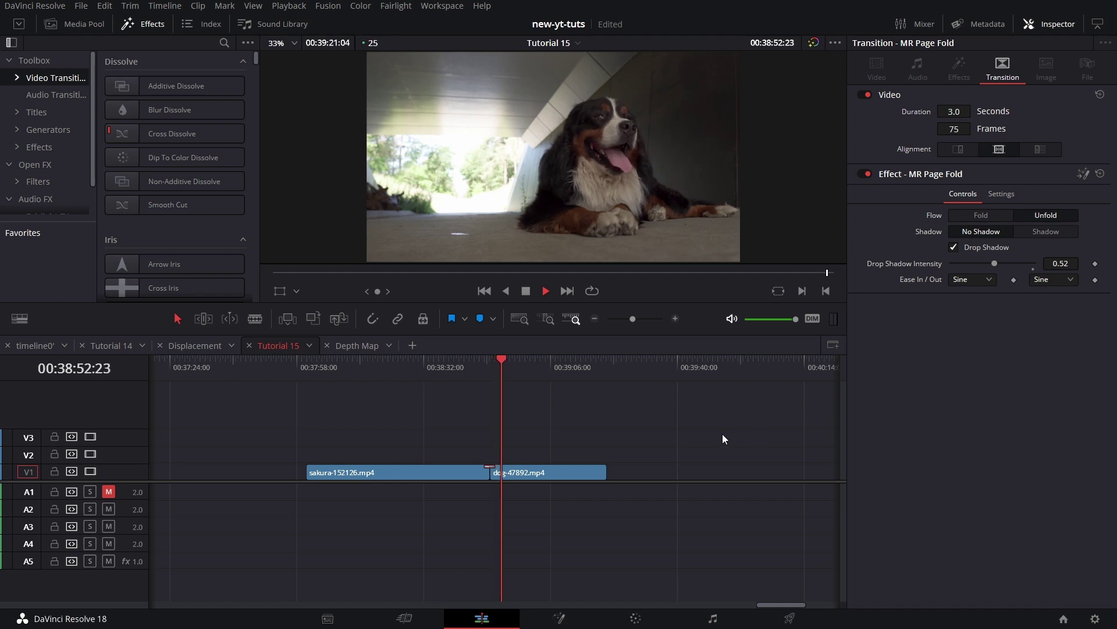
Stop playback, enable the Shadow option, and replay the page fold from before the cut.
{"action": "key", "text": "space"}
{"action": "left_click", "coordinate": [1042, 231]}
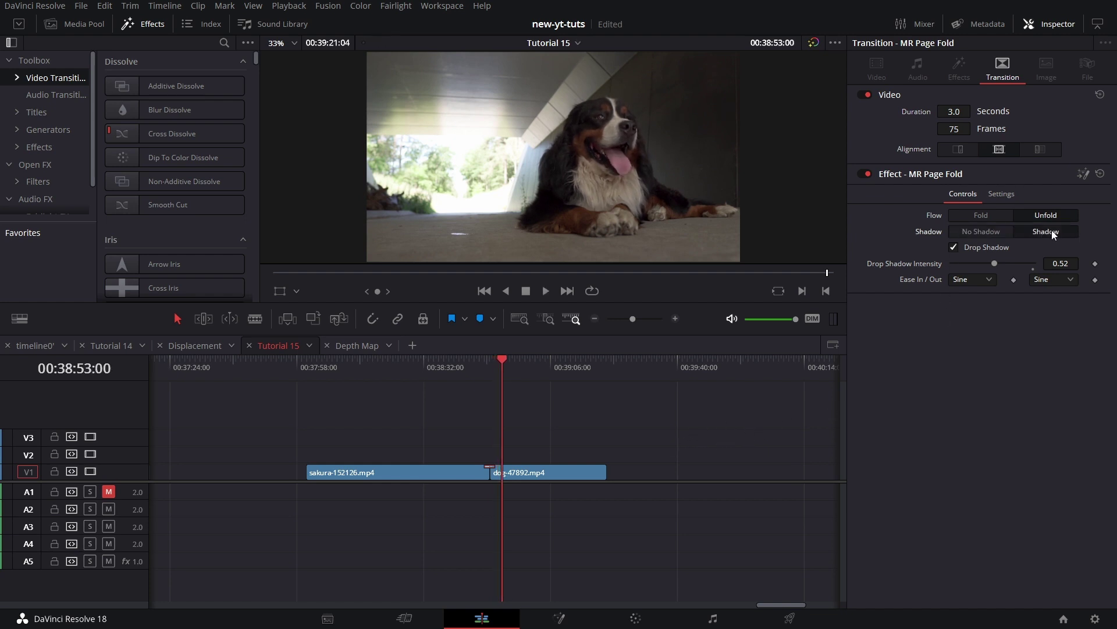
{"action": "left_click", "coordinate": [476, 367]}
{"action": "left_click", "coordinate": [546, 291]}
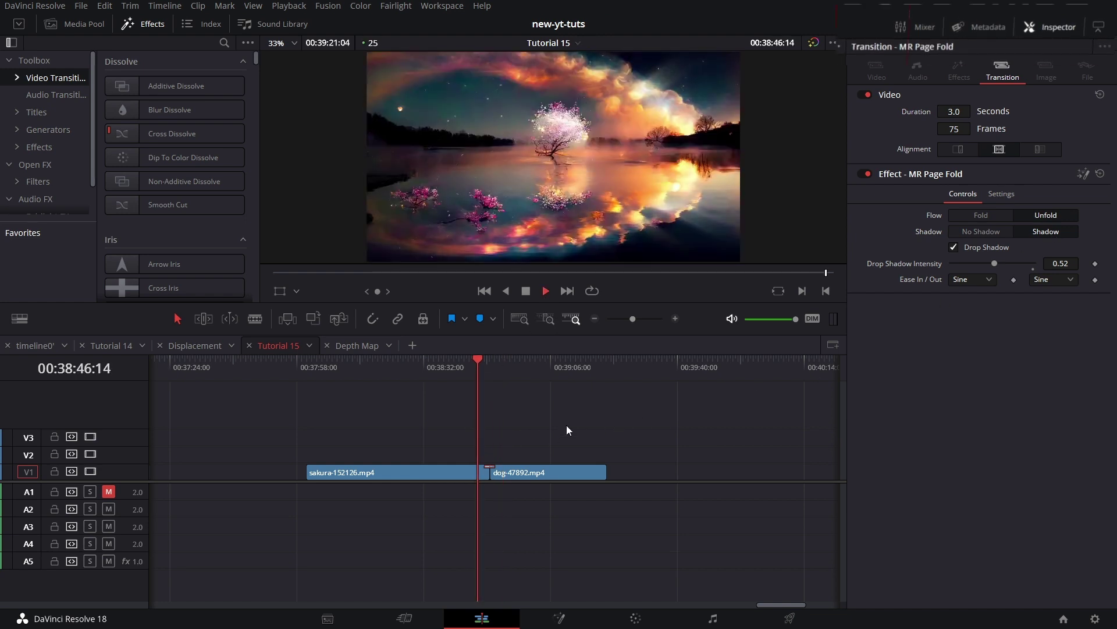